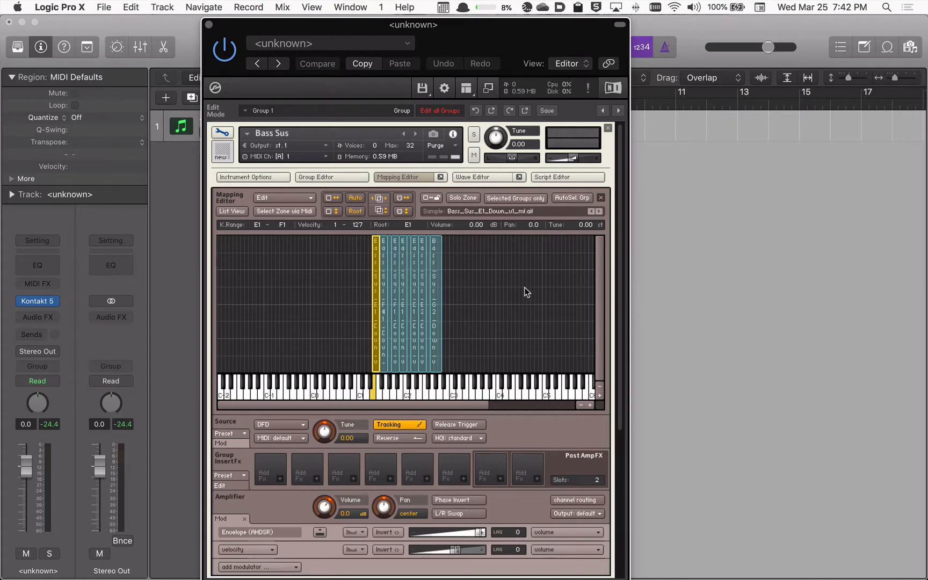
- Add the sample Bass_Sus_E1_Up_v1_mf.aif from the Bass Sustained Samples folder to the Kontakt mapping as a zone on E3–F#3
{"action": "key", "text": "super+Tab"}
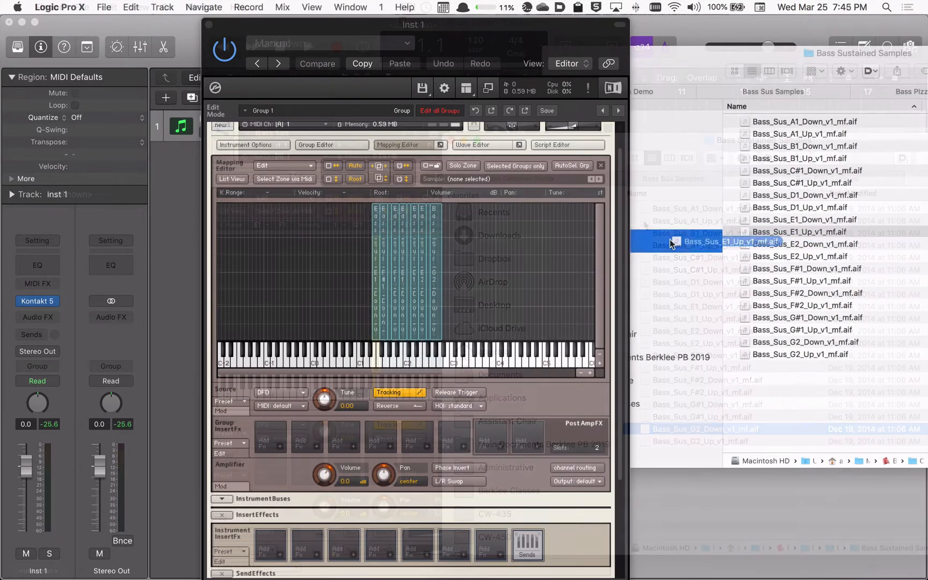
{"action": "left_click_drag", "start_coordinate": [670, 240], "coordinate": [484, 274]}
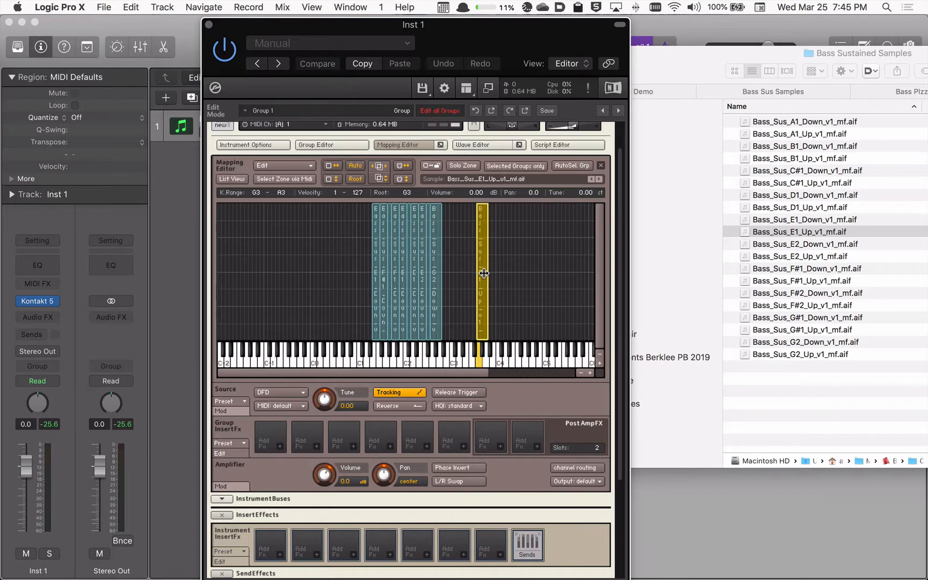
{"action": "left_click_drag", "start_coordinate": [484, 275], "coordinate": [469, 272]}
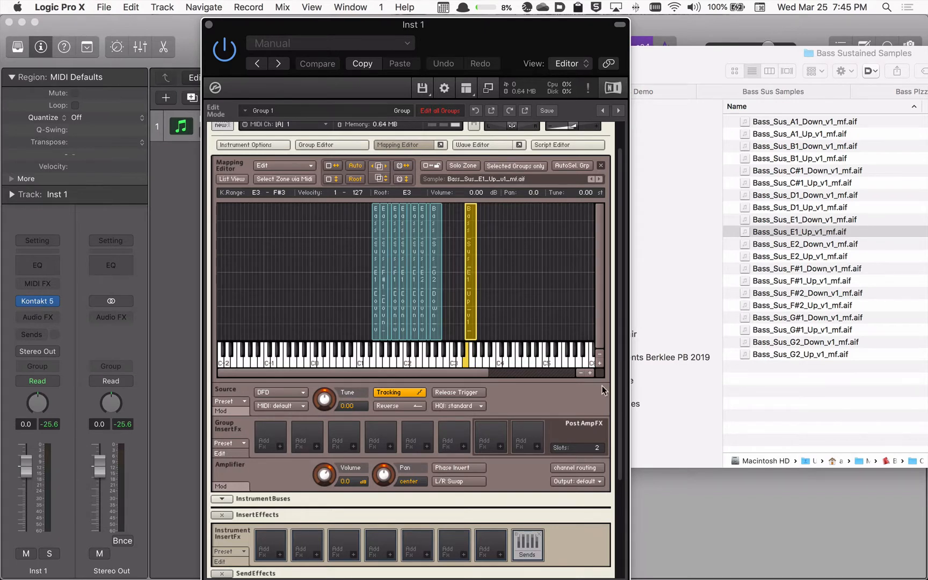
- Move the E1 Up zone onto the key range E1–F1, directly over the E1 Down zone
{"action": "left_click", "coordinate": [590, 373]}
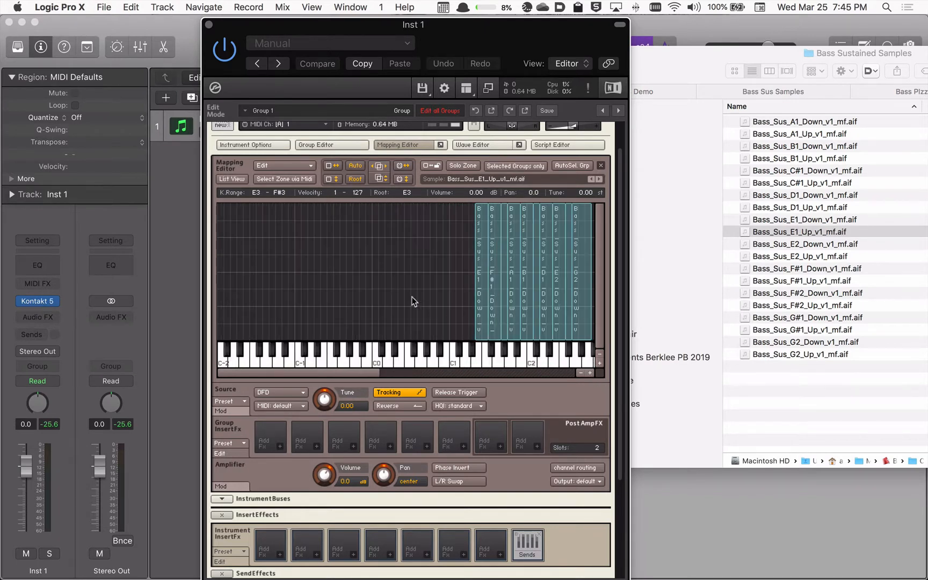
{"action": "scroll", "coordinate": [410, 297], "scroll_direction": "right", "scroll_amount": 1}
{"action": "left_click", "coordinate": [455, 307]}
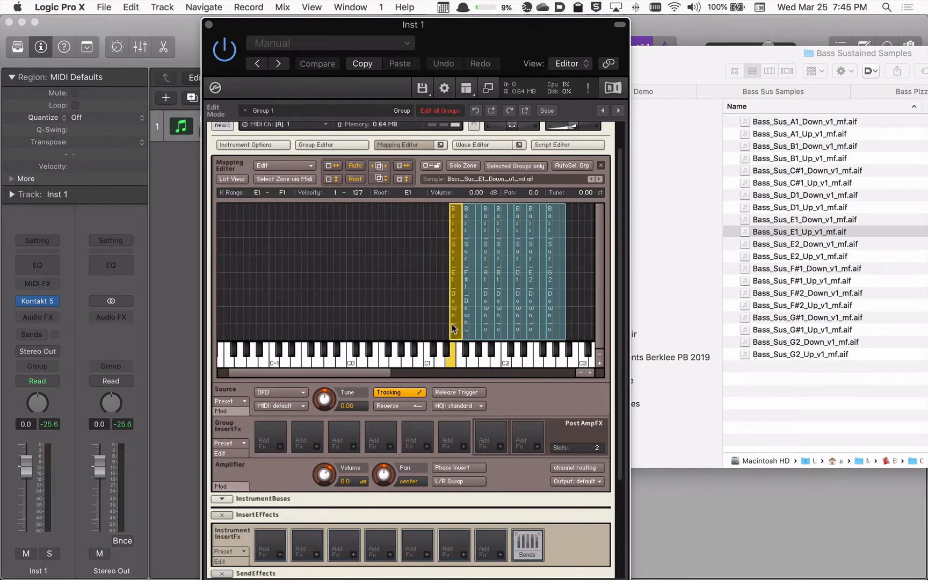
{"action": "left_click", "coordinate": [413, 300]}
{"action": "scroll", "coordinate": [410, 300], "scroll_direction": "right", "scroll_amount": 1}
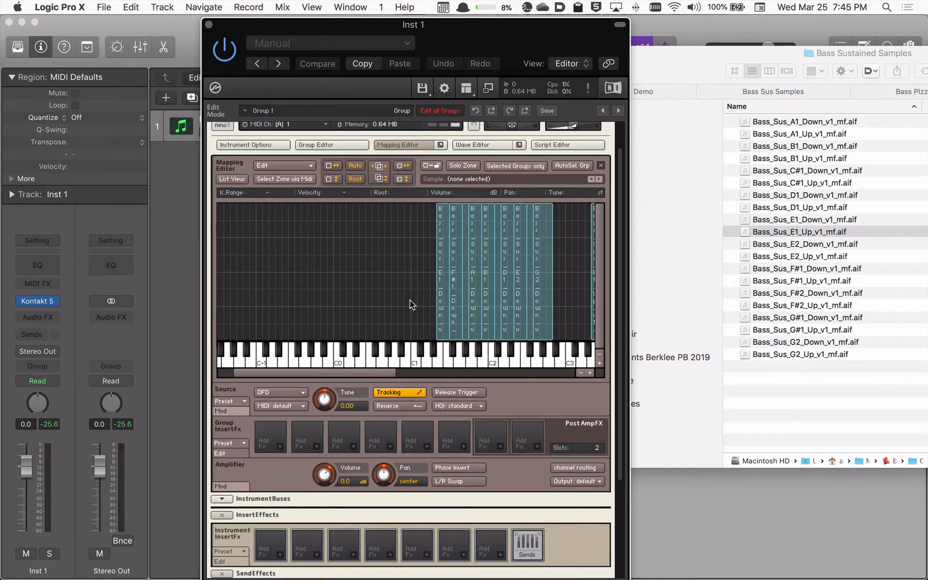
{"action": "scroll", "coordinate": [554, 308], "scroll_direction": "right", "scroll_amount": 2}
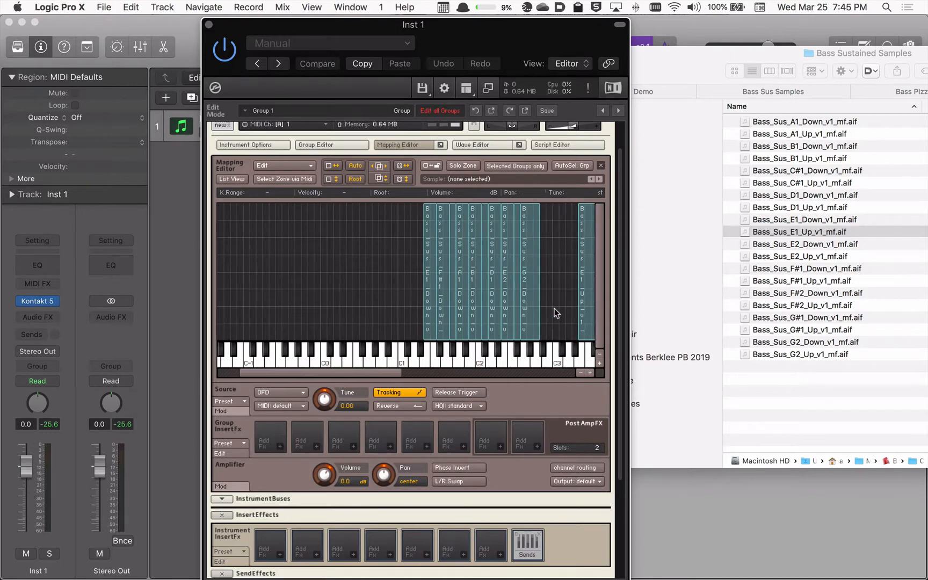
{"action": "left_click", "coordinate": [585, 312]}
{"action": "left_click_drag", "start_coordinate": [590, 303], "coordinate": [422, 297]}
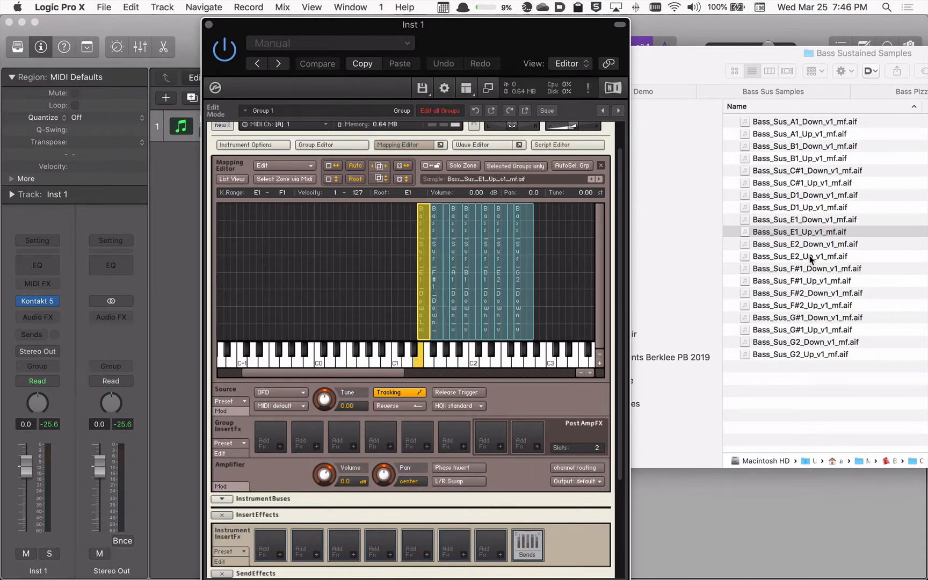
- Add the sample Bass_Sus_F#1_Up_v1_mf.aif to the mapping and place its zone over the F#1 Down zone
{"action": "left_click", "coordinate": [742, 278]}
{"action": "left_click", "coordinate": [743, 281]}
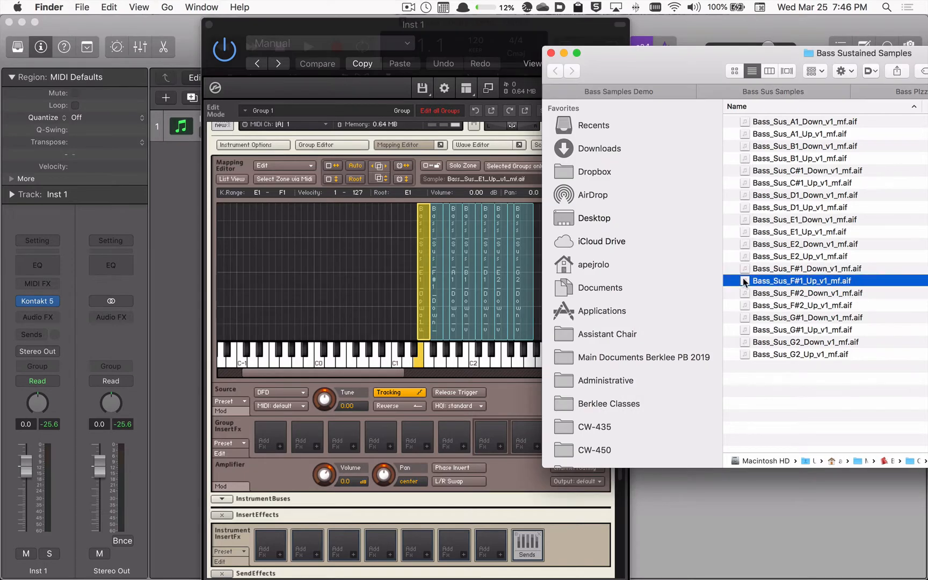
{"action": "left_click_drag", "start_coordinate": [744, 281], "coordinate": [276, 277]}
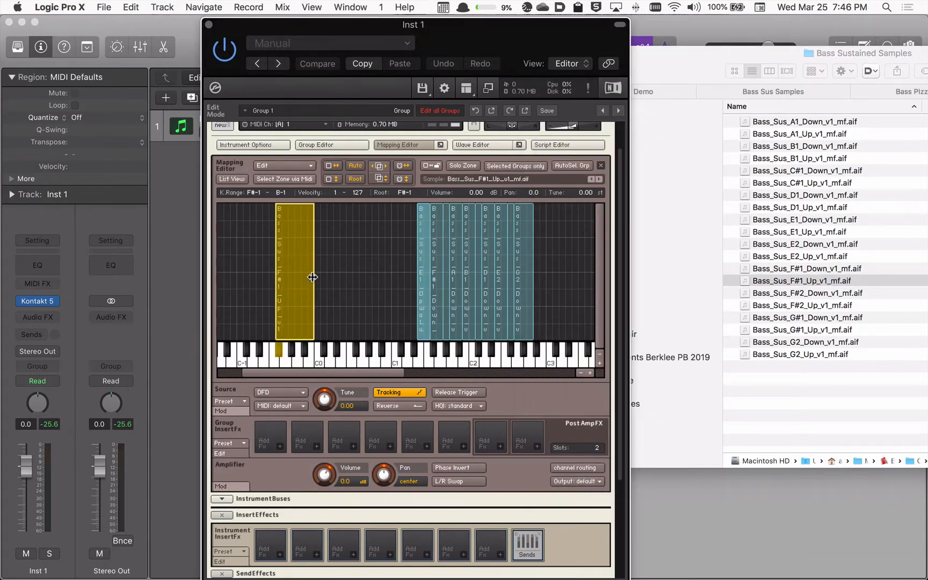
{"action": "left_click_drag", "start_coordinate": [313, 279], "coordinate": [439, 277]}
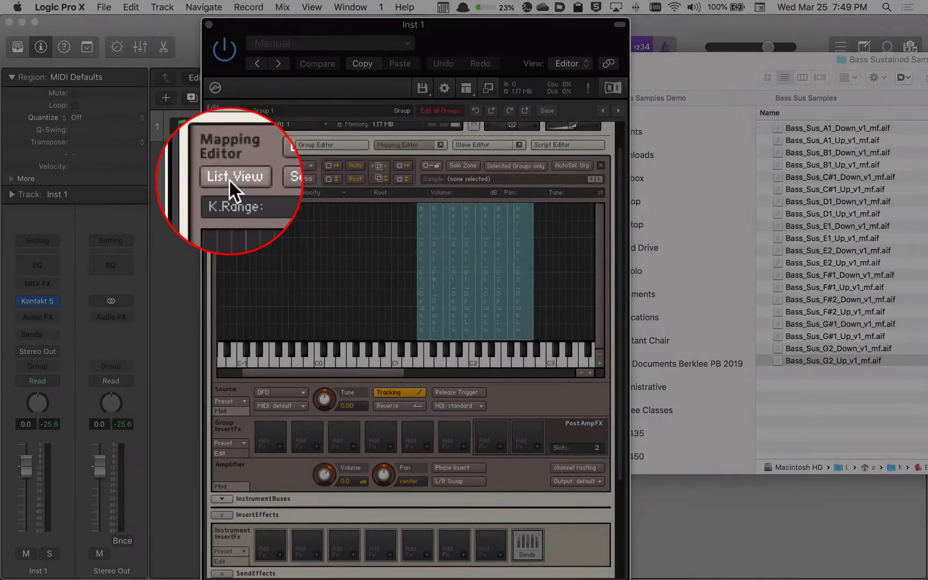
- Show the mapped zones in List View, inspect the paired Down and Up zones from E1 to G2, and clear the zone selection
{"action": "left_click", "coordinate": [229, 178]}
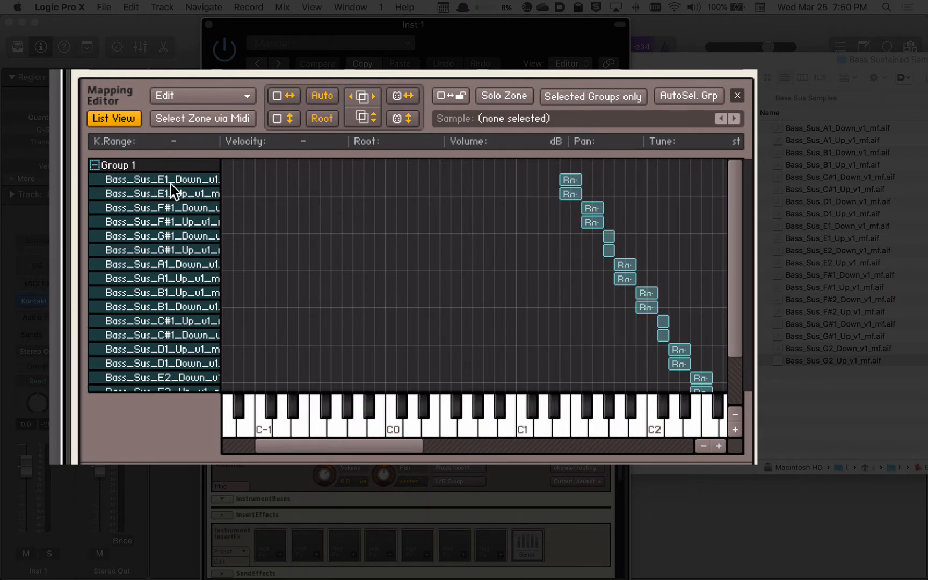
{"action": "left_click", "coordinate": [195, 183]}
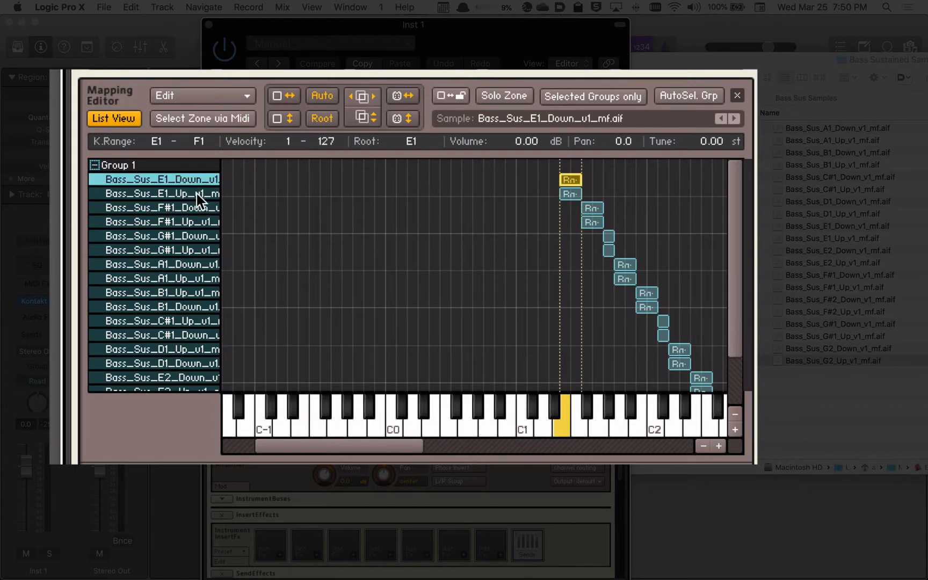
{"action": "left_click", "coordinate": [195, 195]}
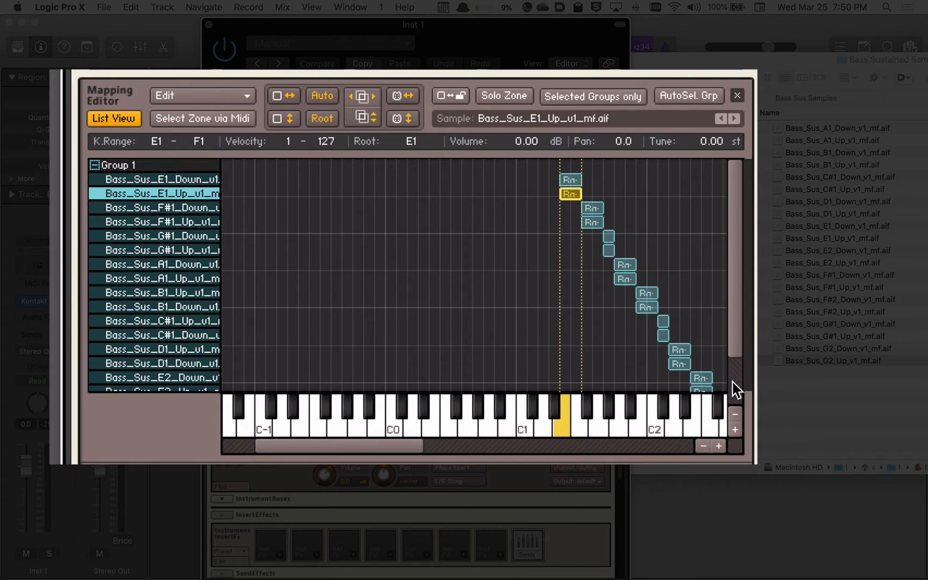
{"action": "scroll", "coordinate": [732, 381], "scroll_direction": "down", "scroll_amount": 5}
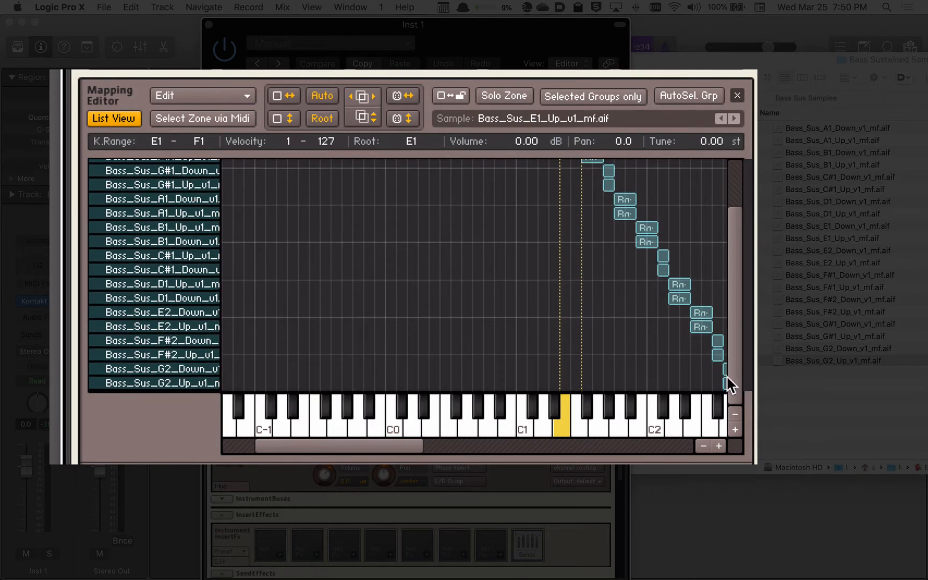
{"action": "scroll", "coordinate": [614, 345], "scroll_direction": "right", "scroll_amount": 3}
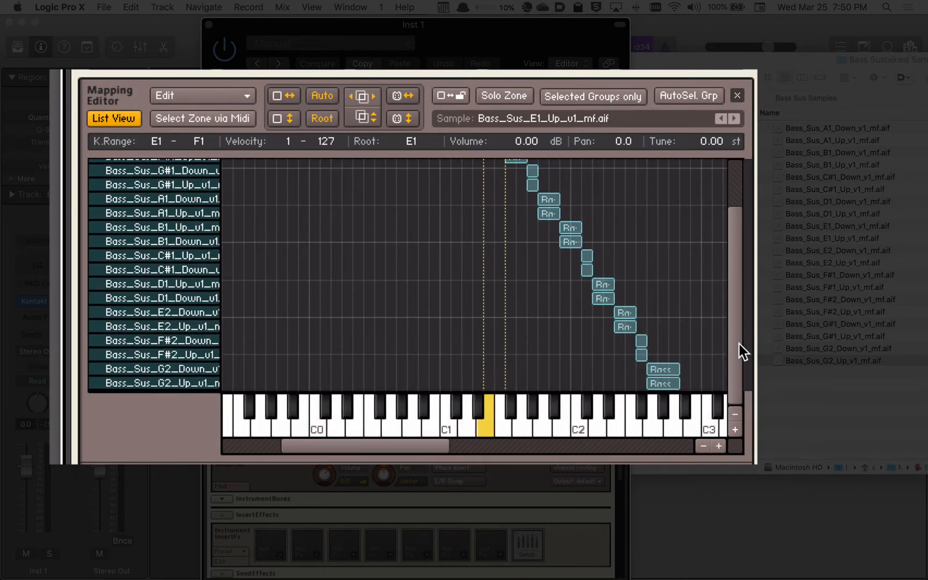
{"action": "left_click_drag", "start_coordinate": [739, 344], "coordinate": [731, 263]}
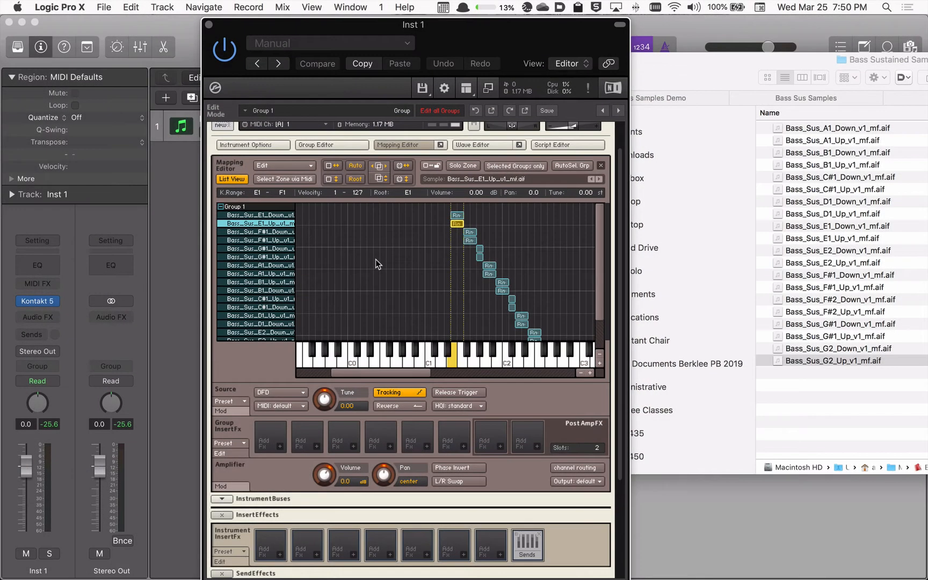
{"action": "left_click", "coordinate": [375, 259]}
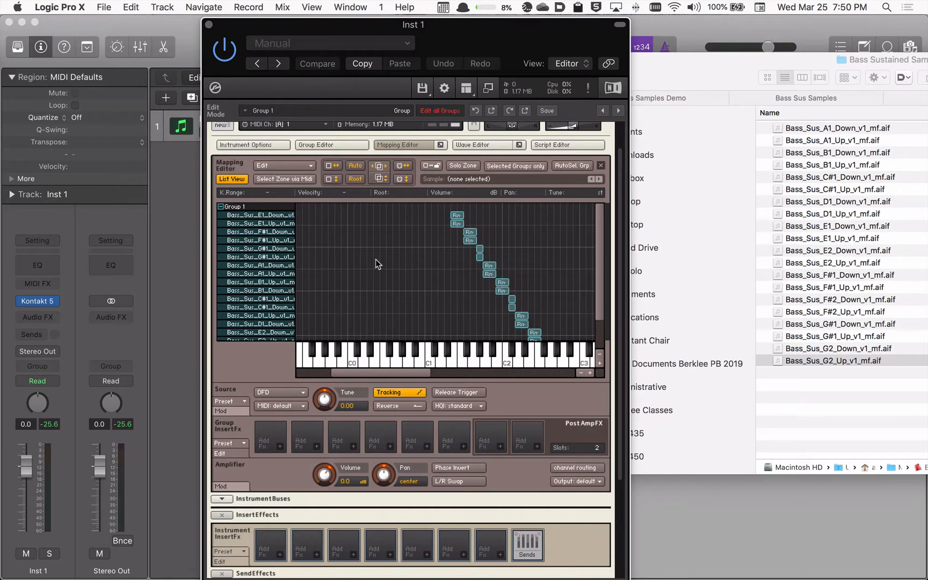
- Move all ten Down zones of Group 1, from E1 to G2, into a new empty group
{"action": "left_click", "coordinate": [283, 215]}
{"action": "left_click", "coordinate": [283, 233], "text": "super"}
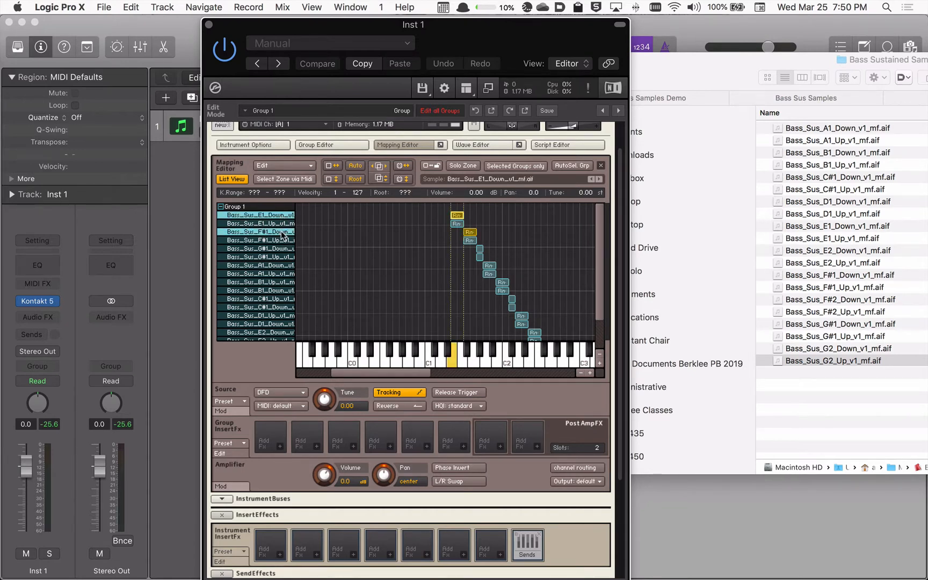
{"action": "left_click", "coordinate": [287, 247], "text": "super"}
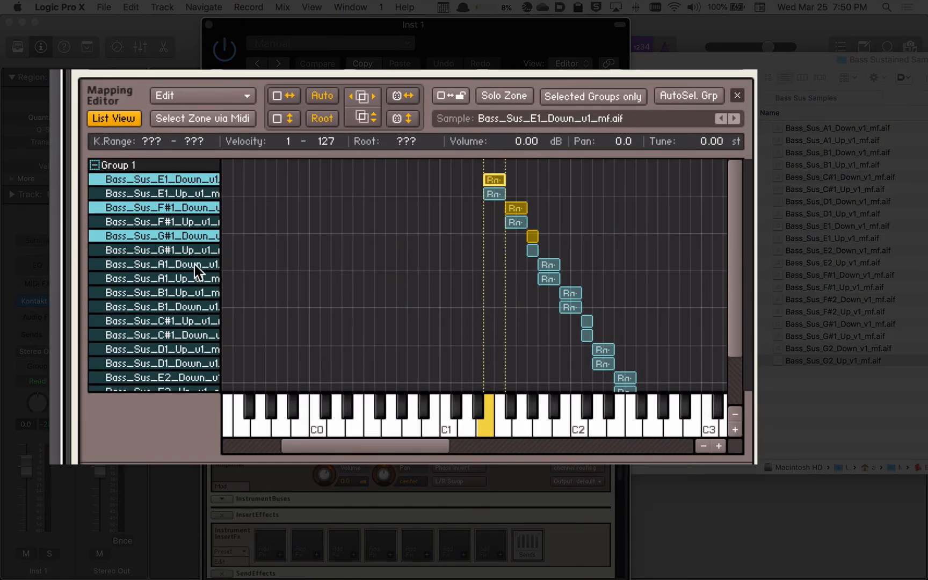
{"action": "left_click", "coordinate": [194, 264], "text": "super"}
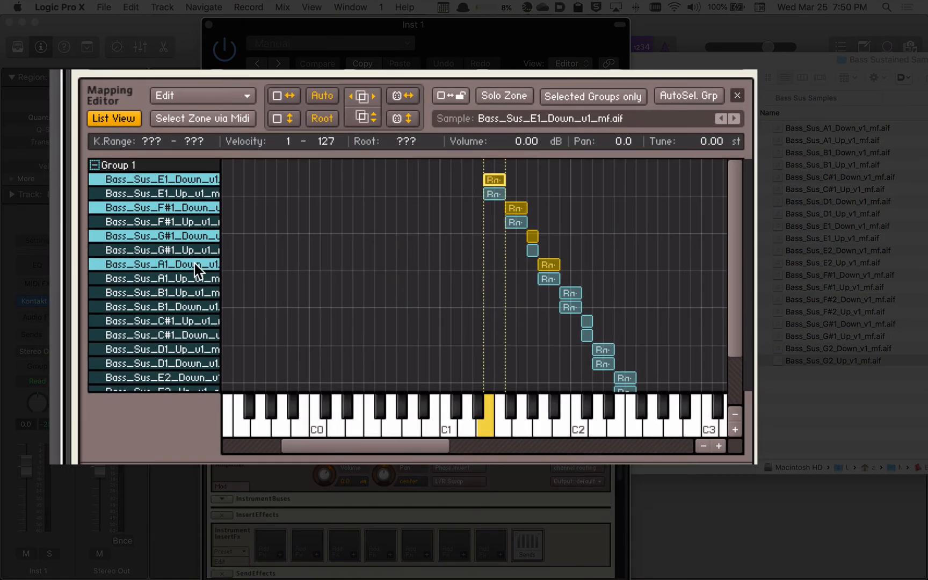
{"action": "left_click", "coordinate": [207, 293], "text": "super"}
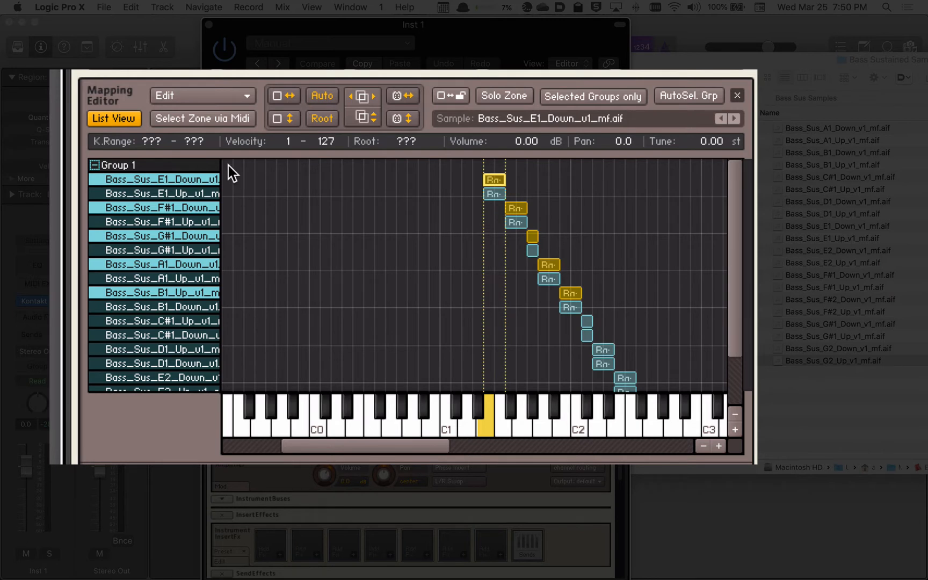
{"action": "left_click", "coordinate": [200, 293], "text": "super"}
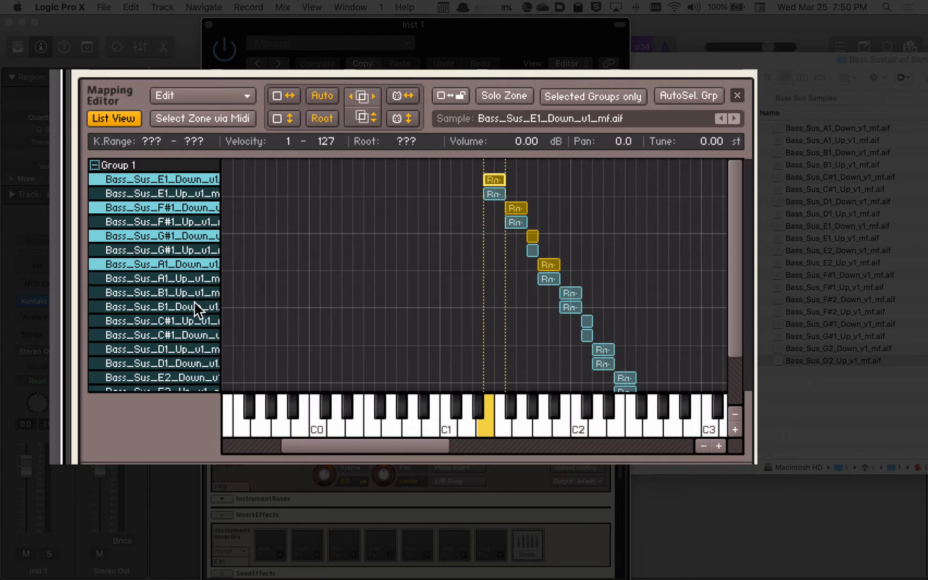
{"action": "left_click", "coordinate": [202, 304], "text": "super"}
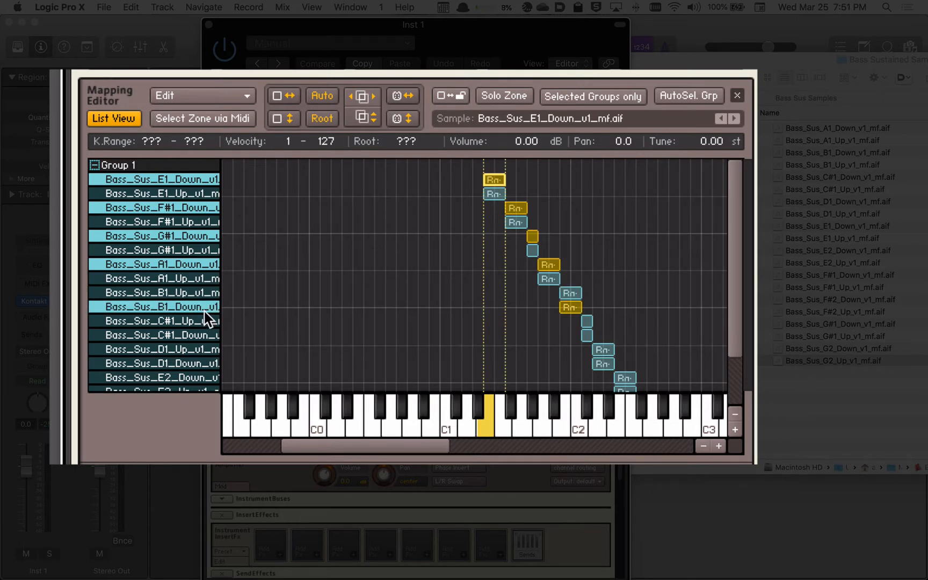
{"action": "left_click", "coordinate": [203, 338], "text": "super"}
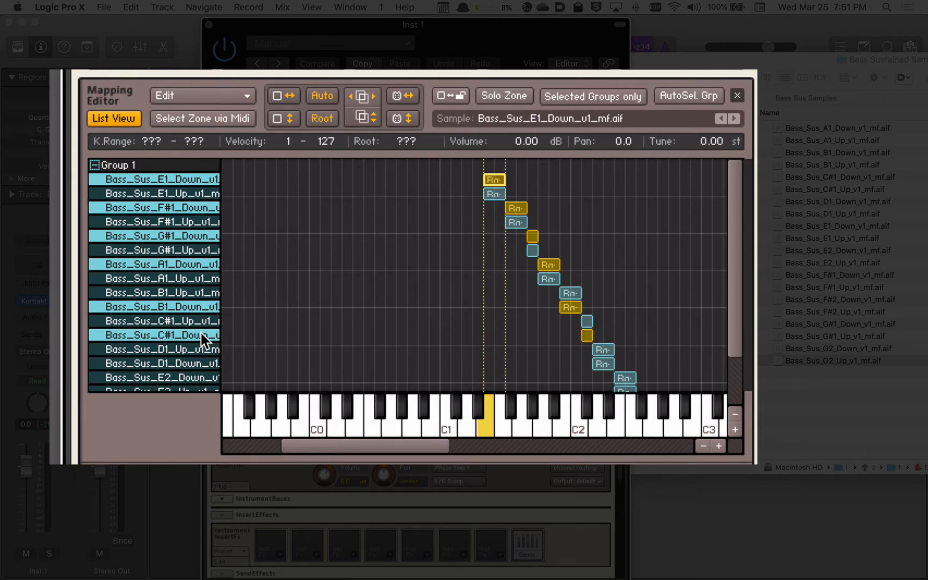
{"action": "left_click", "coordinate": [199, 365], "text": "super"}
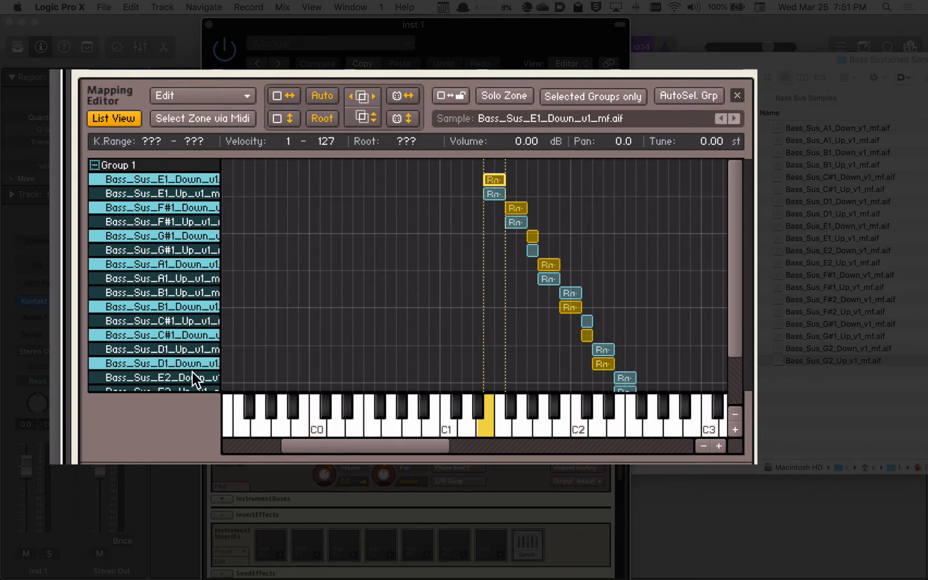
{"action": "left_click", "coordinate": [193, 373], "text": "super"}
{"action": "scroll", "coordinate": [295, 348], "scroll_direction": "down", "scroll_amount": 5}
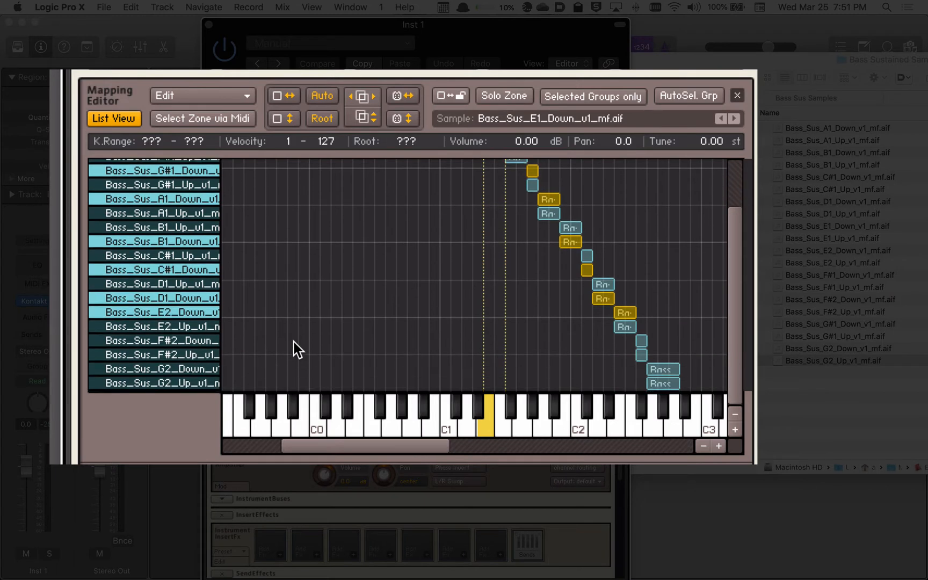
{"action": "left_click", "coordinate": [209, 342], "text": "super"}
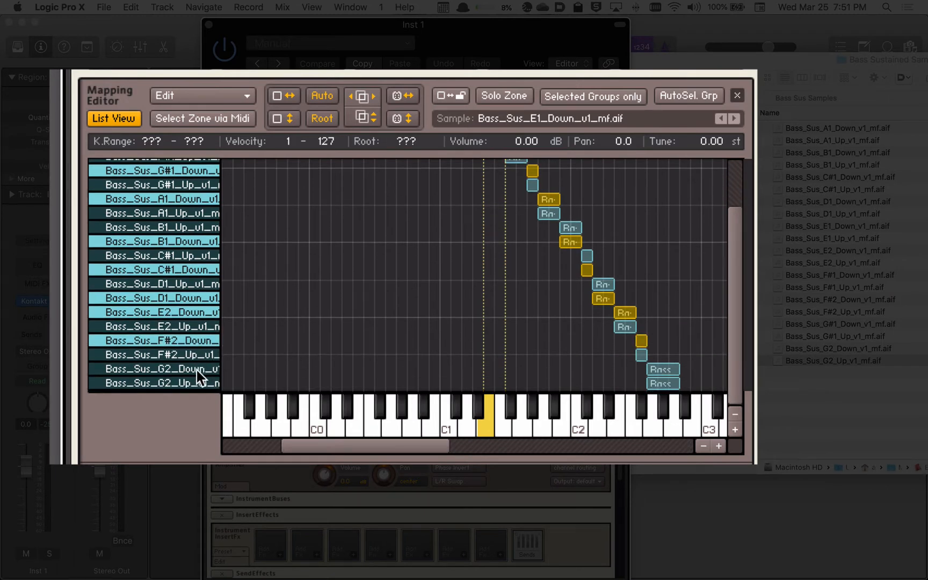
{"action": "left_click", "coordinate": [196, 369], "text": "super"}
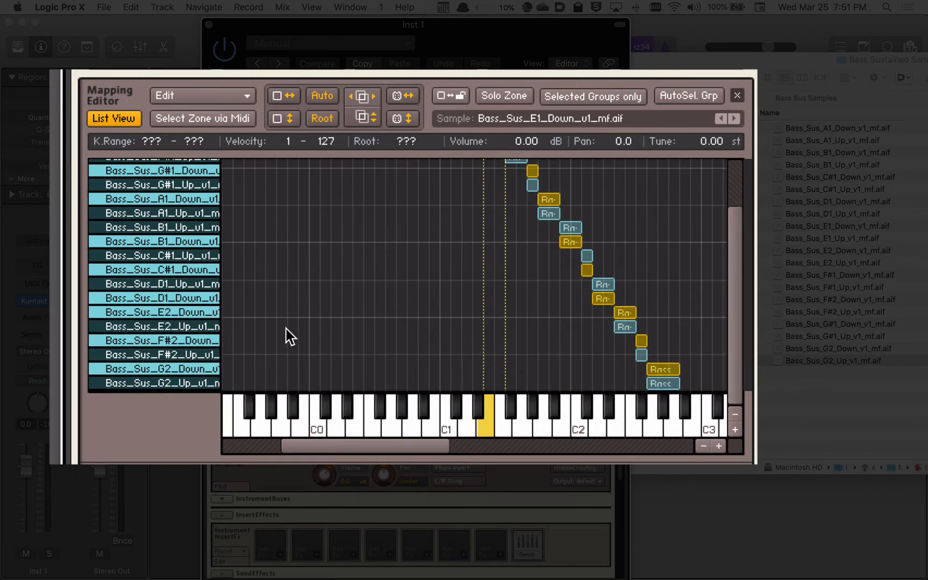
{"action": "scroll", "coordinate": [290, 335], "scroll_direction": "up", "scroll_amount": 3}
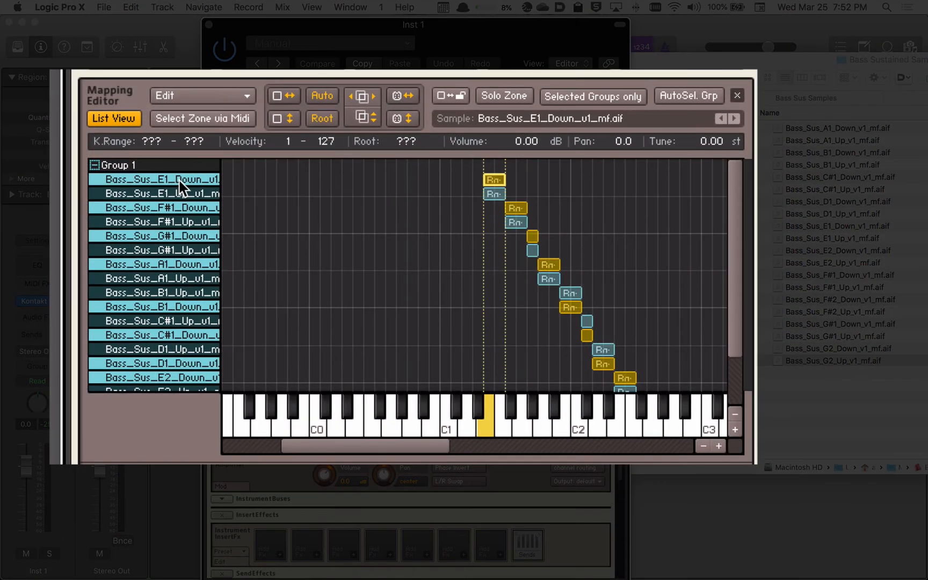
{"action": "right_click", "coordinate": [181, 188]}
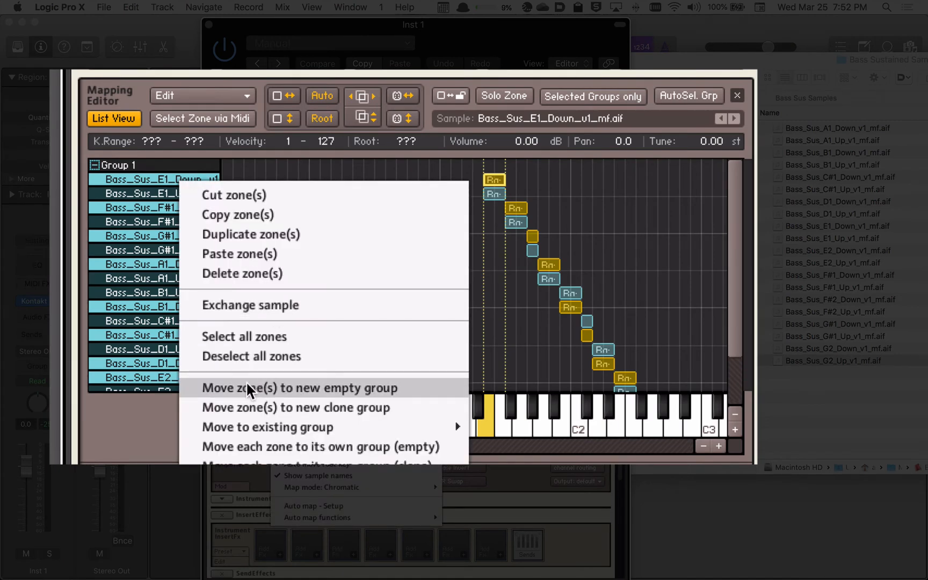
{"action": "left_click", "coordinate": [278, 389]}
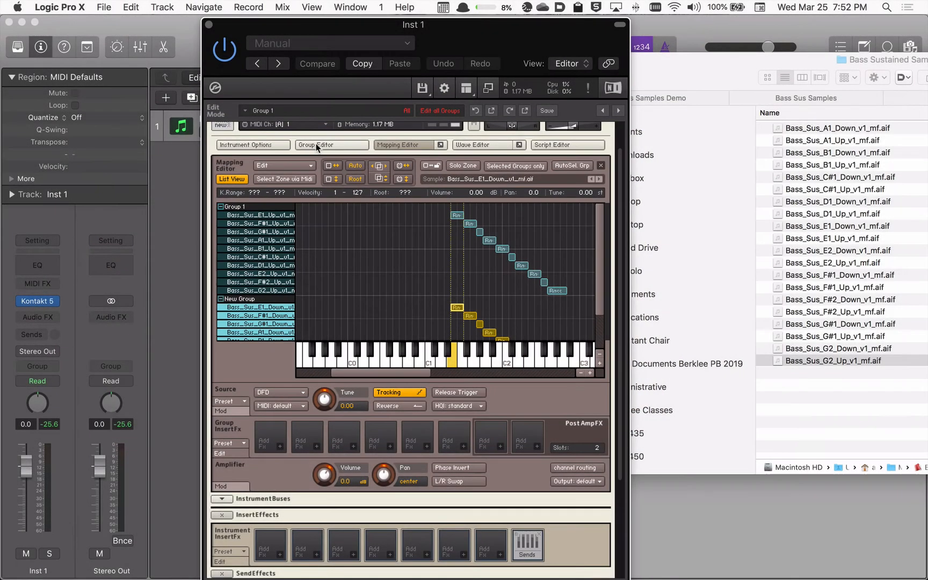
- Rename the new group holding the Down samples as Down and Group 1 as Up in the Group Editor
{"action": "left_click", "coordinate": [335, 125]}
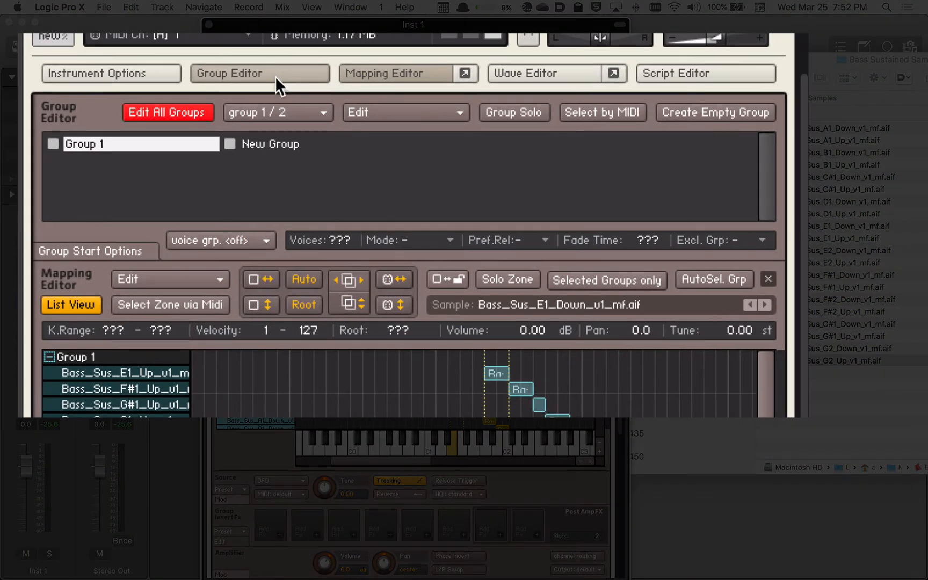
{"action": "double_click", "coordinate": [256, 143]}
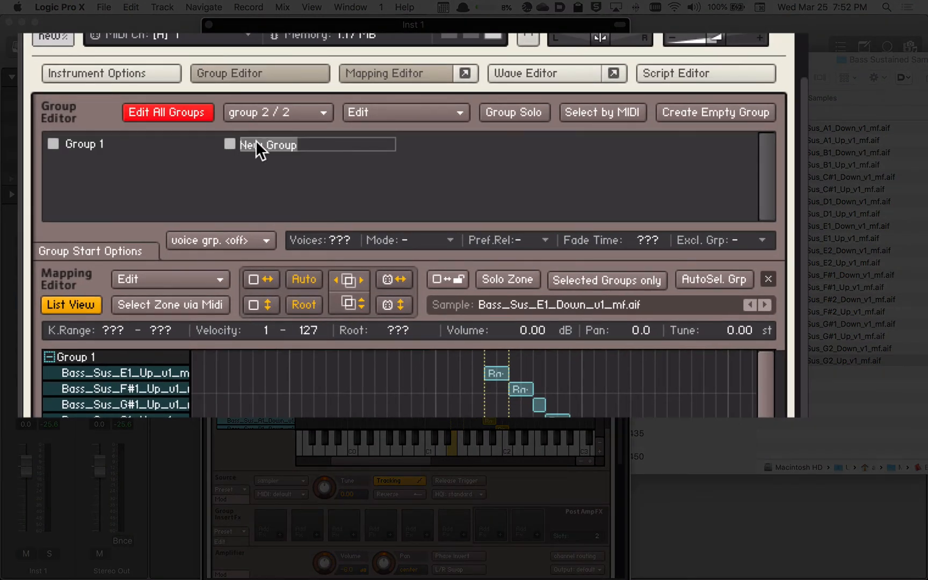
{"action": "type", "text": "Down"}
{"action": "double_click", "coordinate": [95, 142]}
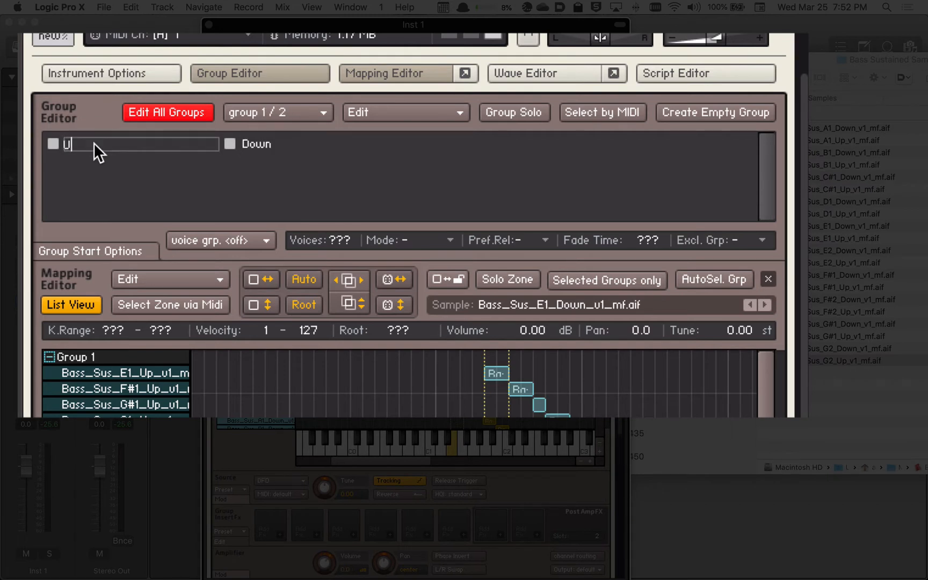
{"action": "key", "text": "Return"}
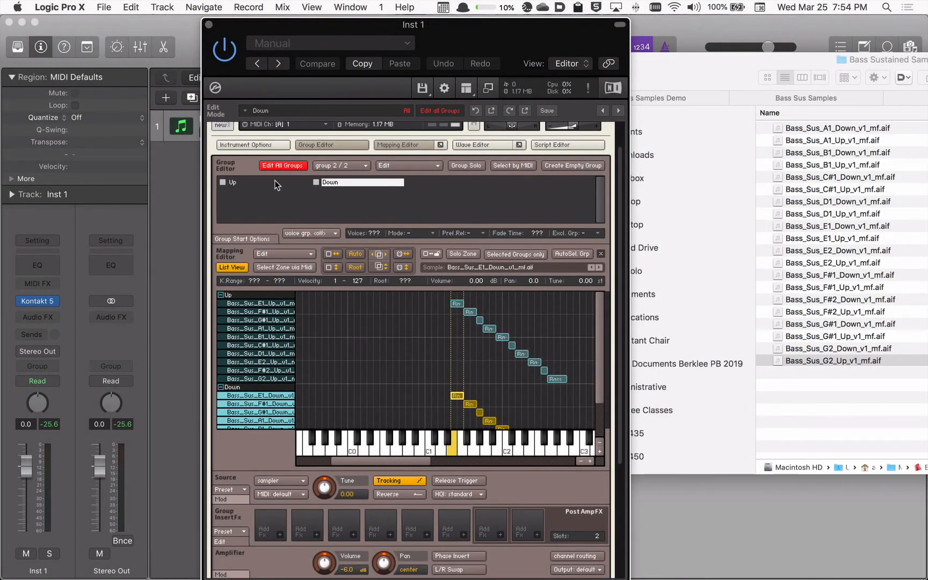
- Turn off editing of all groups and set the Down group's start condition to start on key, between C0 and C0
{"action": "left_click", "coordinate": [277, 166]}
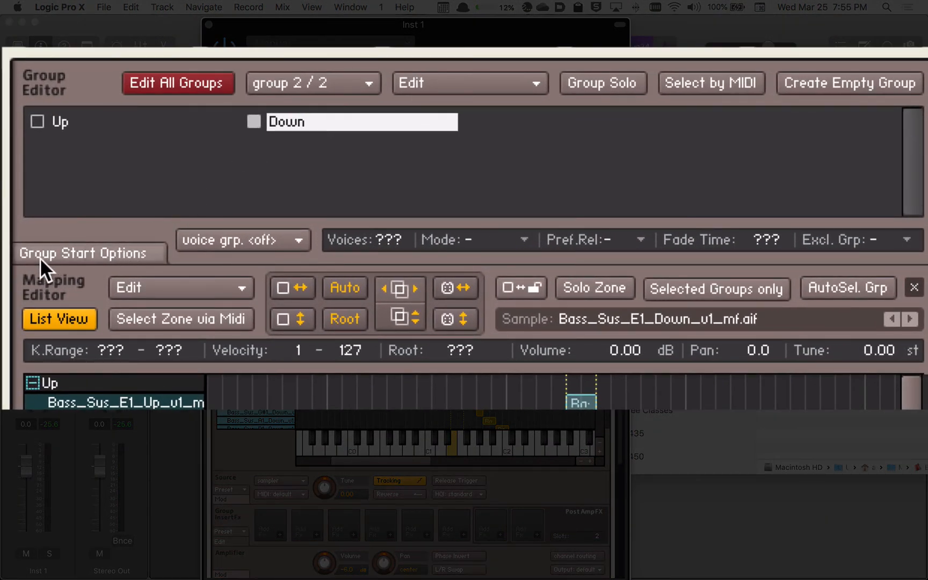
{"action": "left_click", "coordinate": [144, 253]}
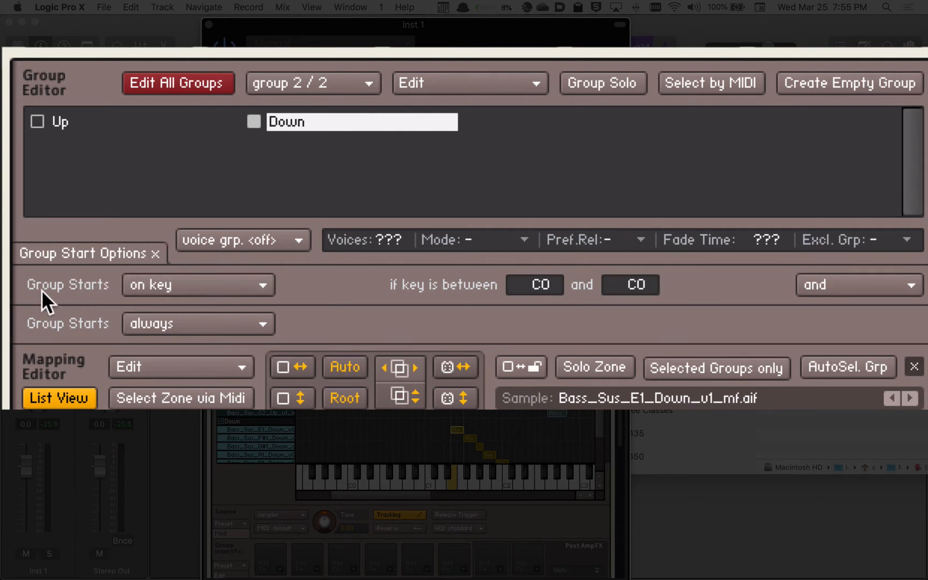
{"action": "left_click", "coordinate": [227, 283]}
{"action": "left_click", "coordinate": [229, 306]}
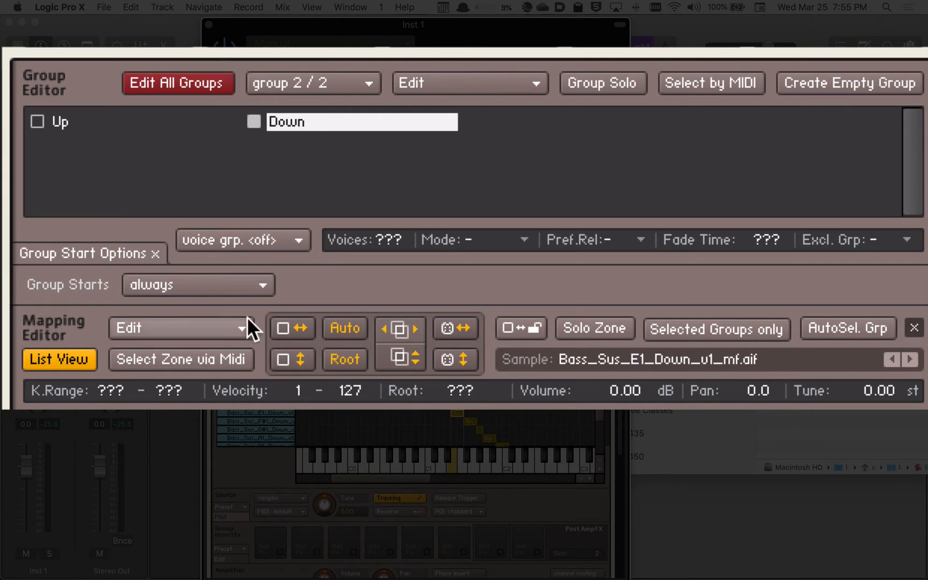
{"action": "left_click", "coordinate": [248, 283]}
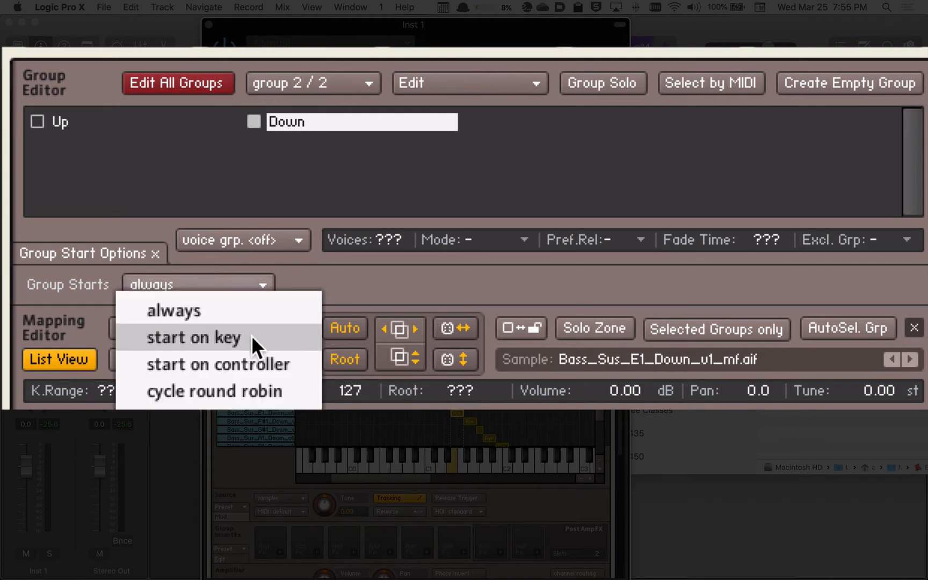
{"action": "left_click", "coordinate": [289, 335]}
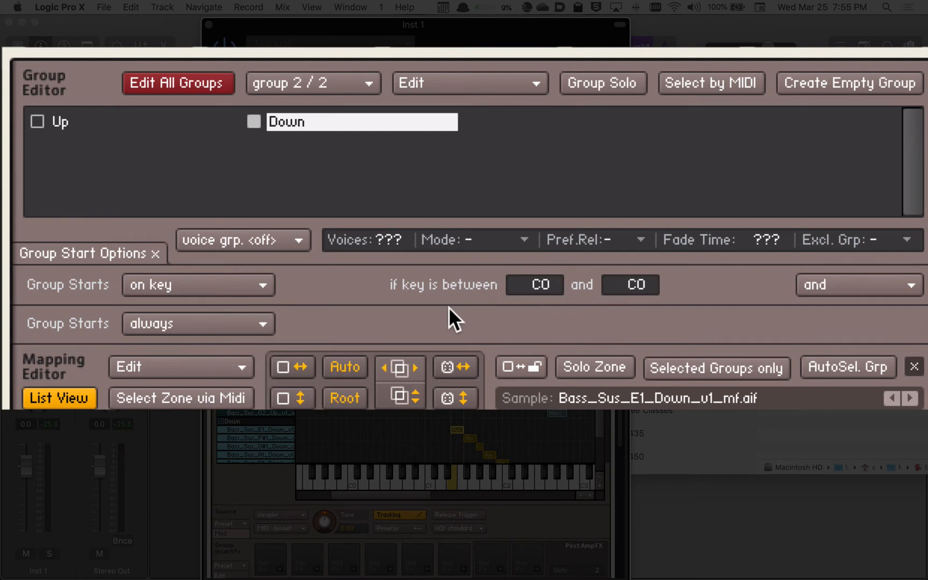
- Set the Up group to start on key between C#0 and C#0, and compare the start conditions of both groups
{"action": "left_click", "coordinate": [63, 121]}
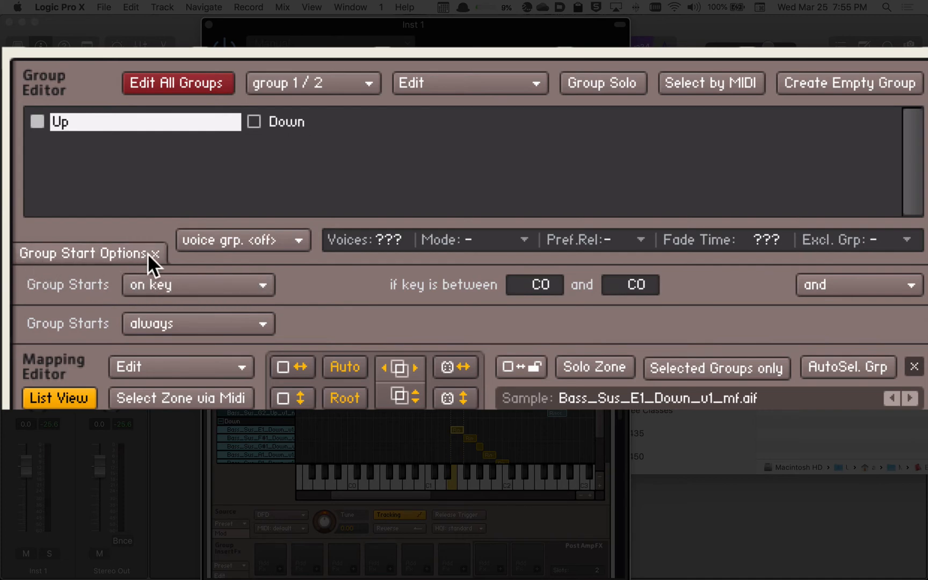
{"action": "left_click", "coordinate": [114, 252]}
{"action": "left_click", "coordinate": [113, 253]}
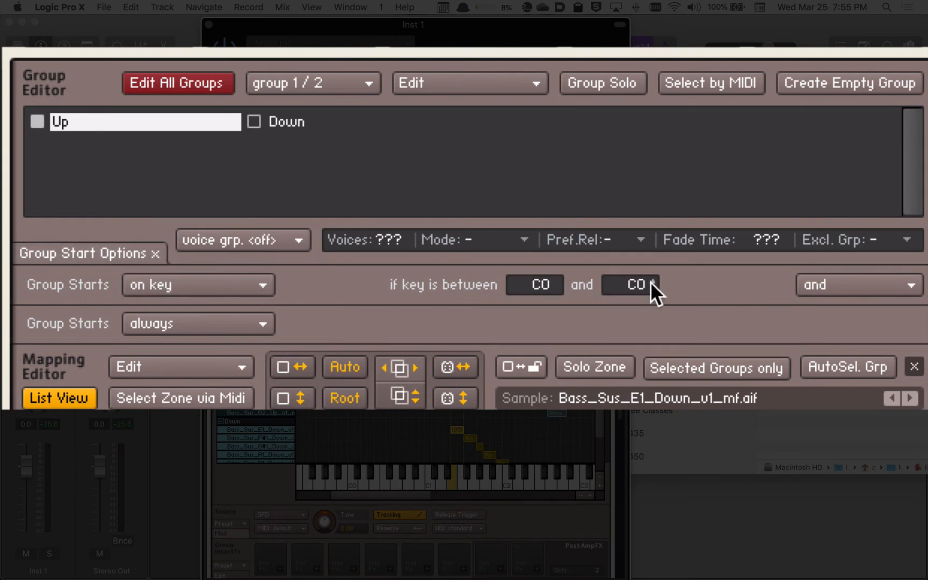
{"action": "left_click", "coordinate": [556, 277]}
{"action": "left_click", "coordinate": [288, 120]}
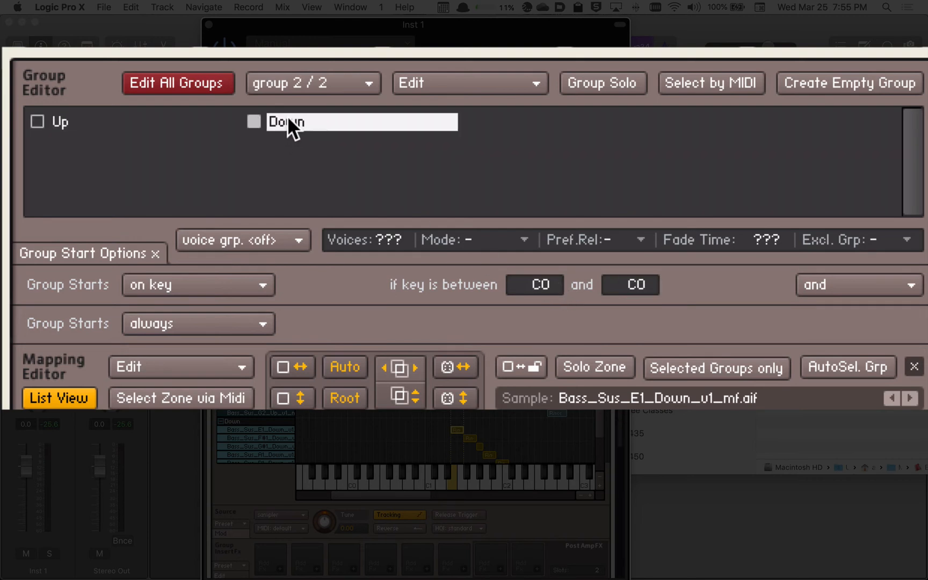
{"action": "left_click", "coordinate": [82, 119]}
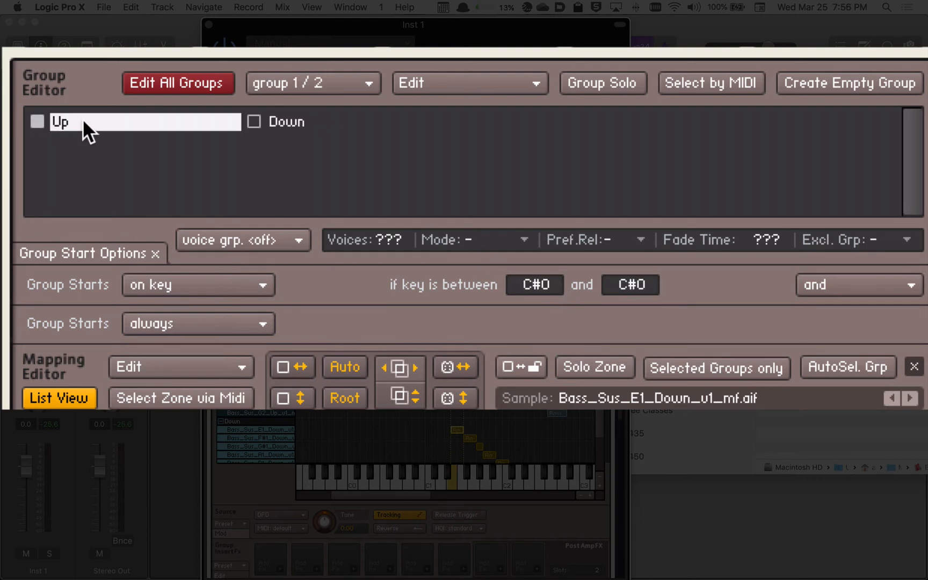
{"action": "left_click", "coordinate": [289, 121]}
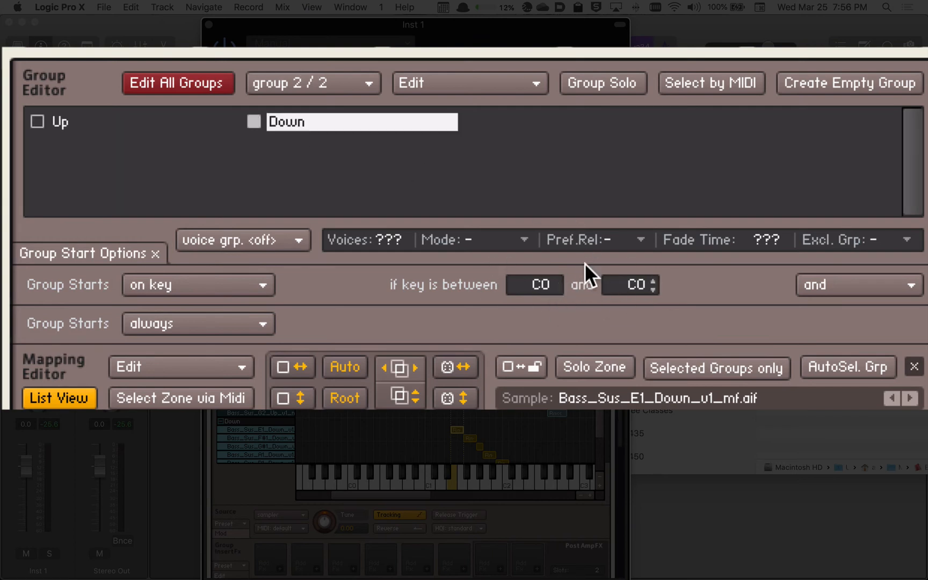
{"action": "left_click", "coordinate": [125, 121]}
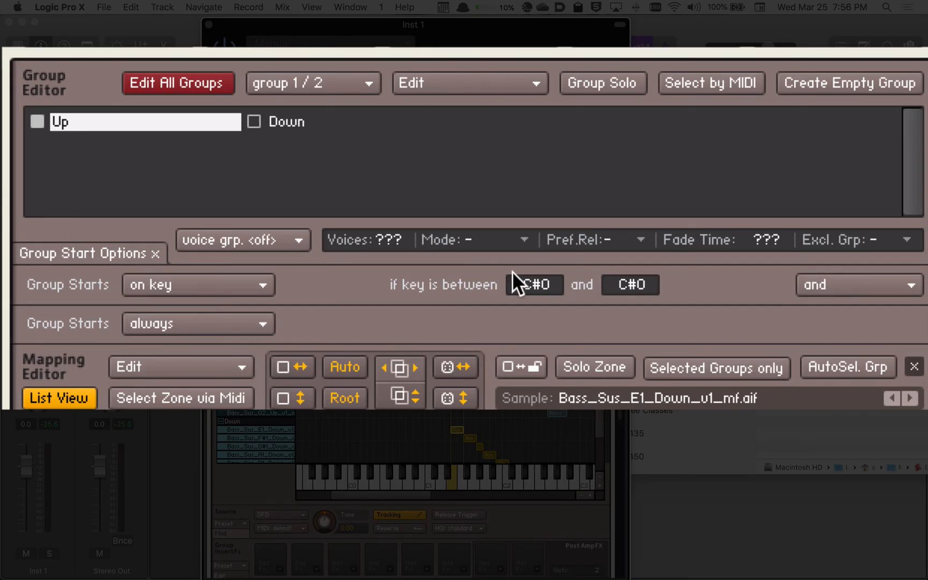